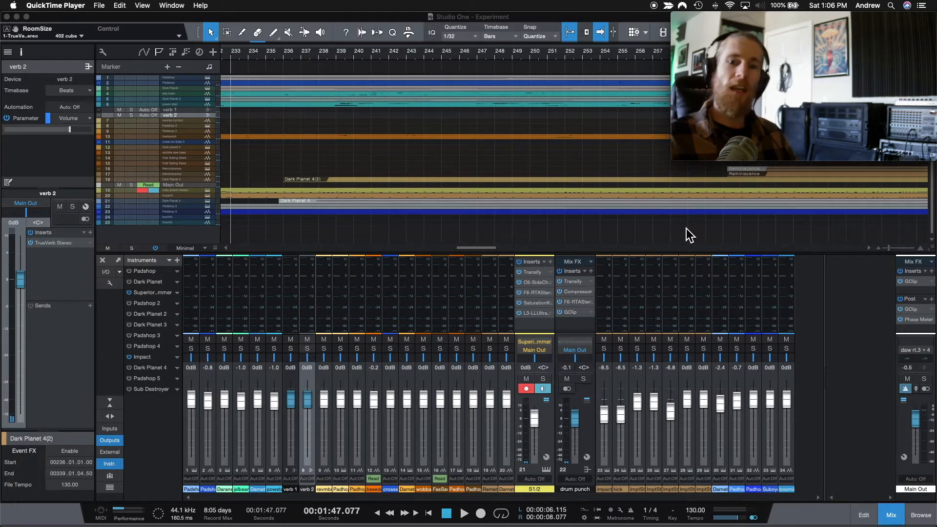
Step: Open the Transify insert of the S1/2 channel and position its window over the arrangement and mixer
{"action": "left_click", "coordinate": [539, 279]}
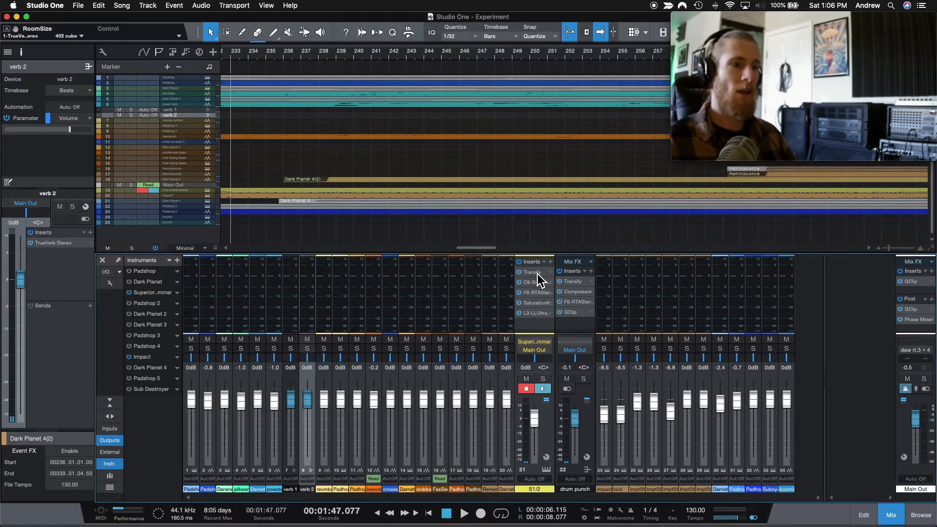
{"action": "left_click", "coordinate": [539, 279]}
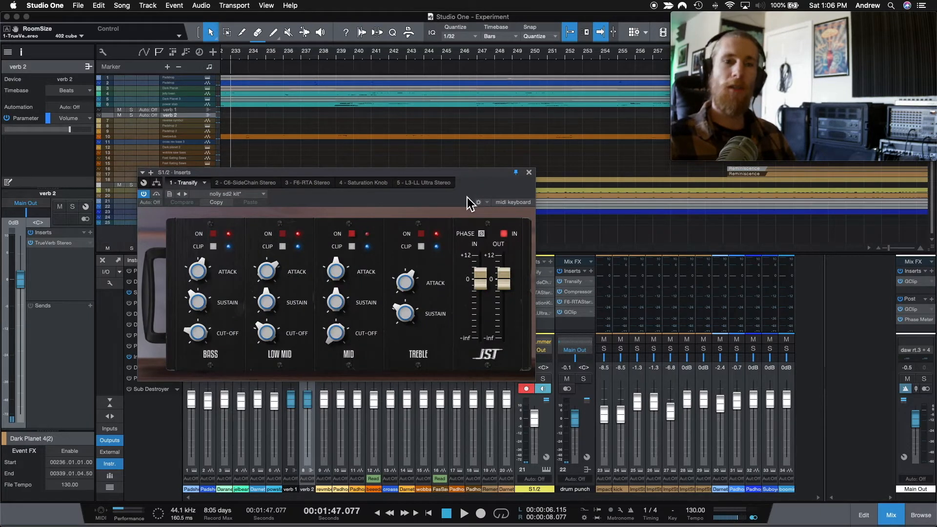
{"action": "left_click_drag", "start_coordinate": [470, 173], "coordinate": [493, 159]}
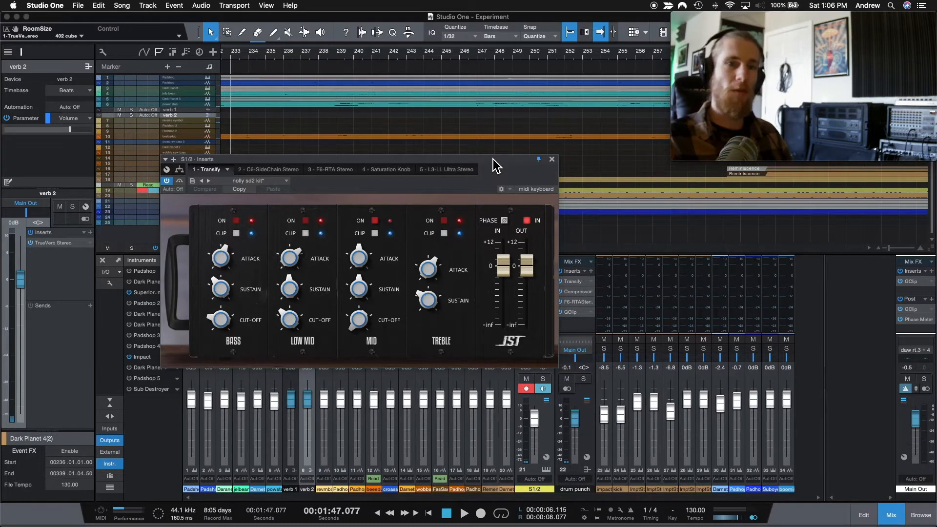
{"action": "left_click_drag", "start_coordinate": [491, 160], "coordinate": [531, 140]}
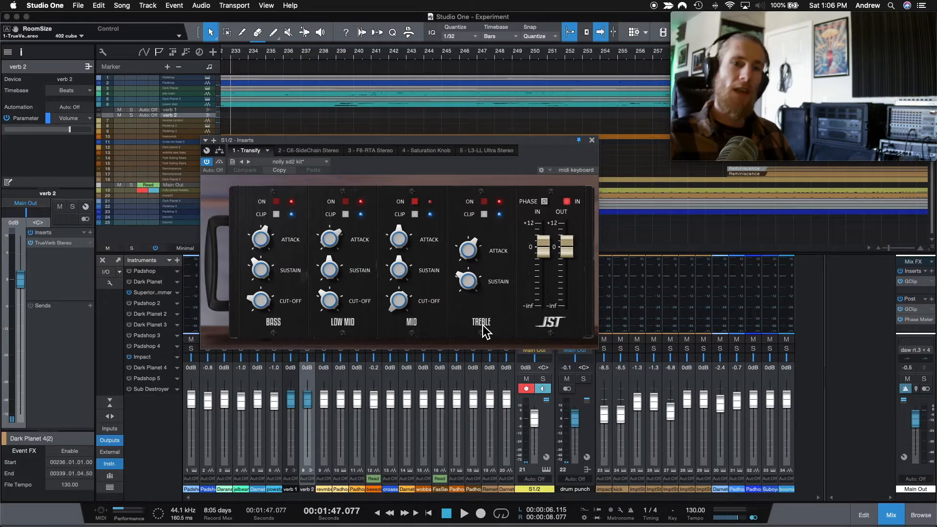
{"action": "left_click_drag", "start_coordinate": [542, 142], "coordinate": [487, 180]}
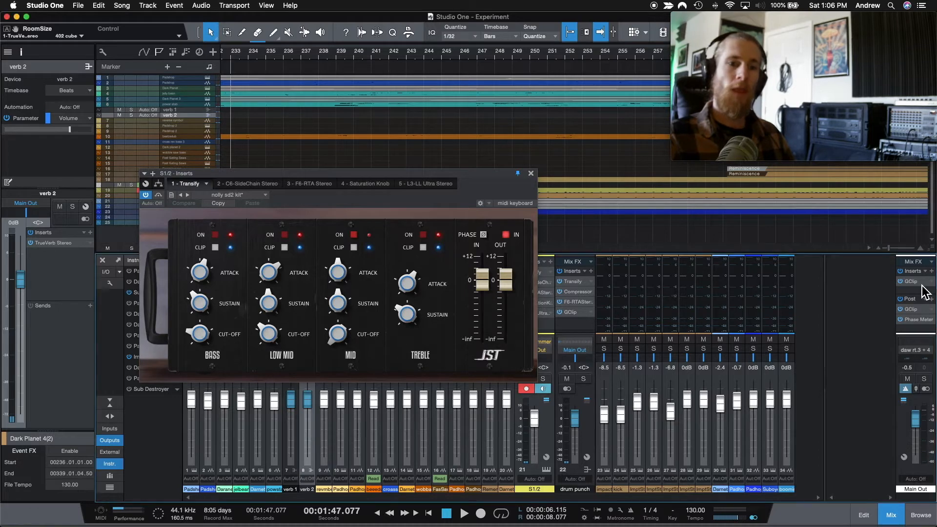
Step: Open the first GClip insert of the Main Out channel and arrange its window beside the S1/2 Transify window
{"action": "double_click", "coordinate": [920, 283]}
{"action": "left_click_drag", "start_coordinate": [857, 197], "coordinate": [848, 192]}
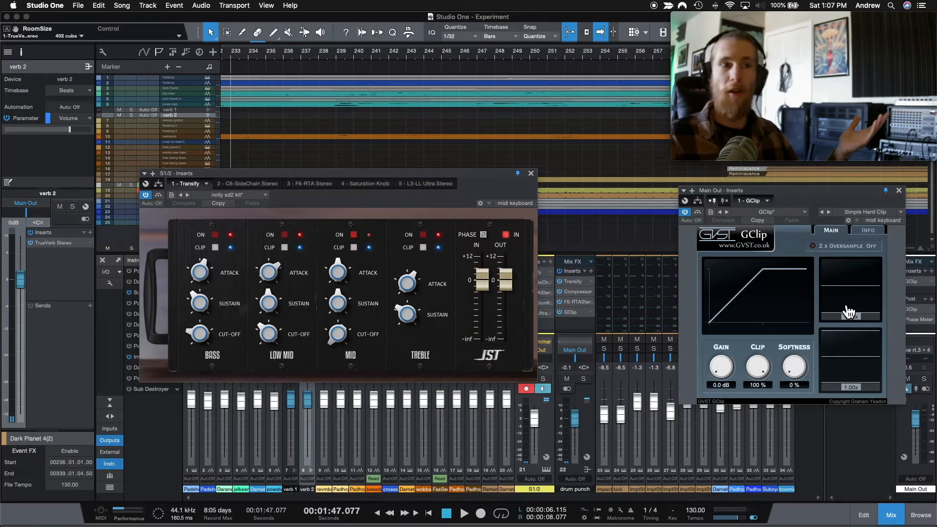
{"action": "left_click_drag", "start_coordinate": [823, 191], "coordinate": [816, 188]}
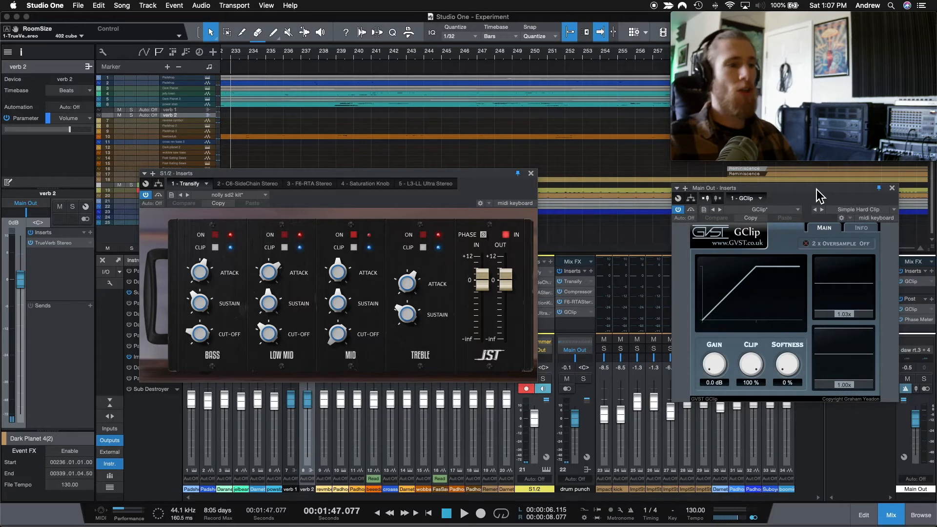
{"action": "left_click_drag", "start_coordinate": [488, 175], "coordinate": [541, 173]}
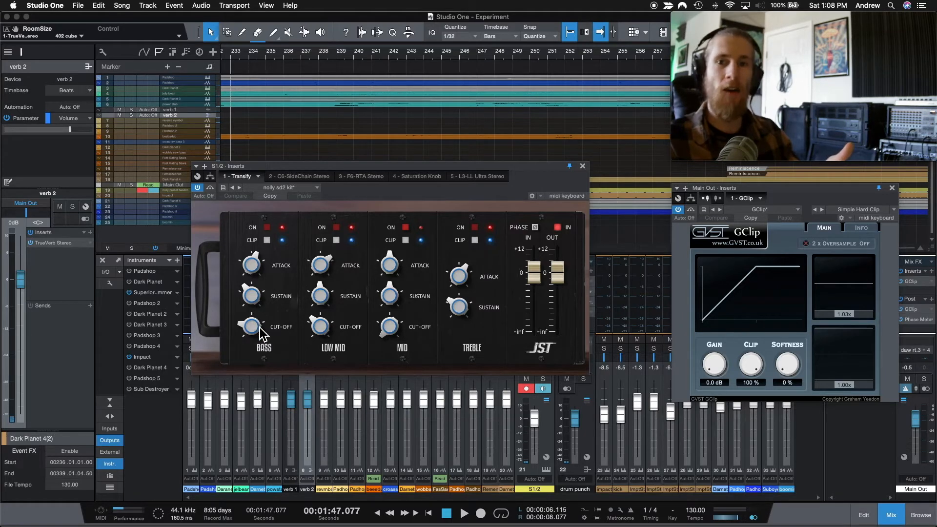
{"action": "left_click_drag", "start_coordinate": [441, 166], "coordinate": [352, 174]}
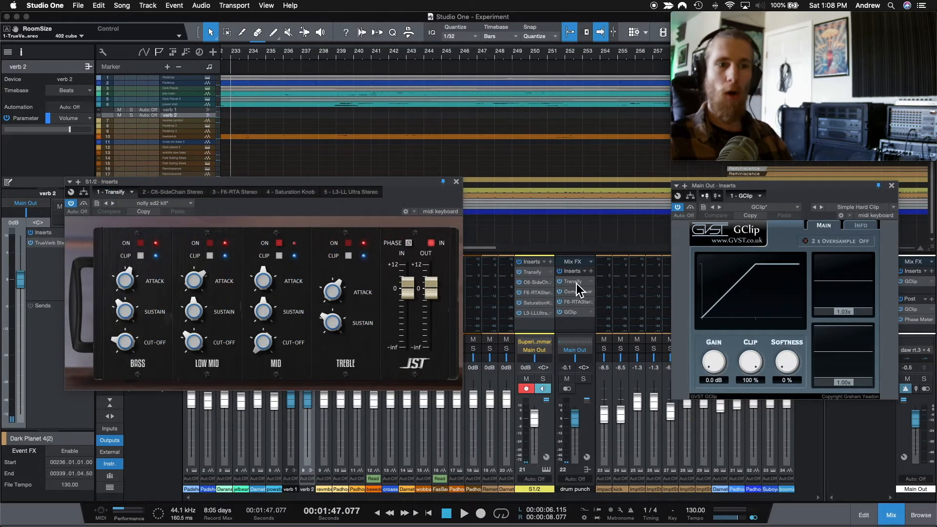
Step: Open the Transify insert of the drum punch bus and stack its window beneath the S1/2 Transify window
{"action": "left_click", "coordinate": [577, 283]}
{"action": "left_click_drag", "start_coordinate": [771, 176], "coordinate": [717, 259]}
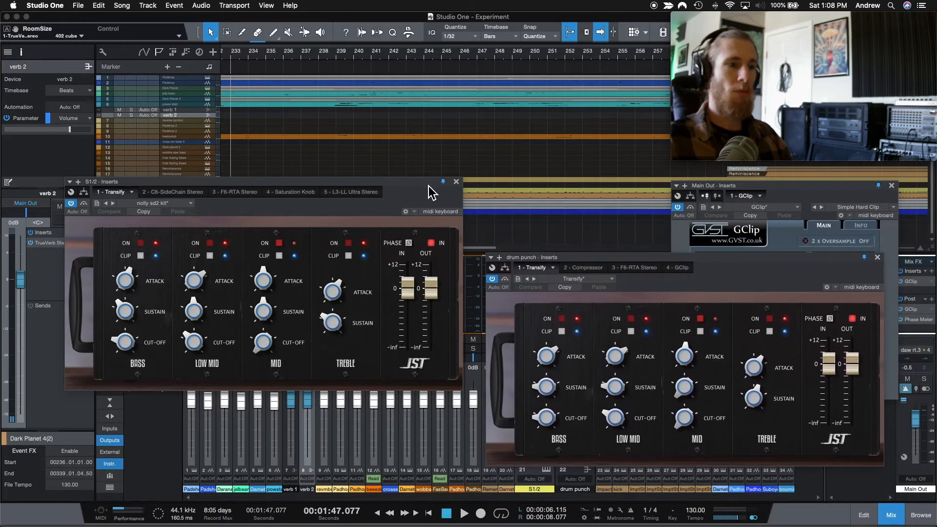
{"action": "left_click_drag", "start_coordinate": [402, 191], "coordinate": [420, 82]}
{"action": "left_click_drag", "start_coordinate": [579, 261], "coordinate": [181, 295]}
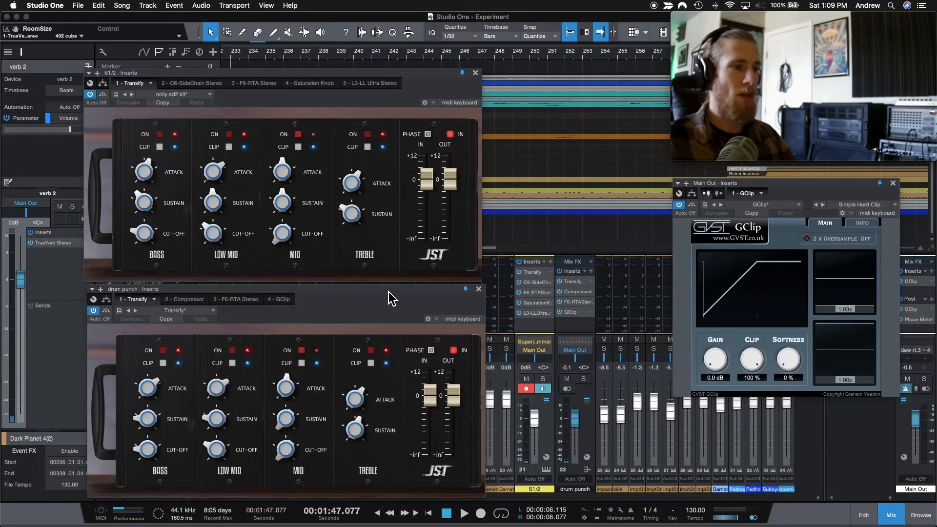
Step: Solo the S1/2 and verb 2 channels, moving the drum punch Transify window aside and back to reach the mixer
{"action": "left_click_drag", "start_coordinate": [389, 293], "coordinate": [366, 443]}
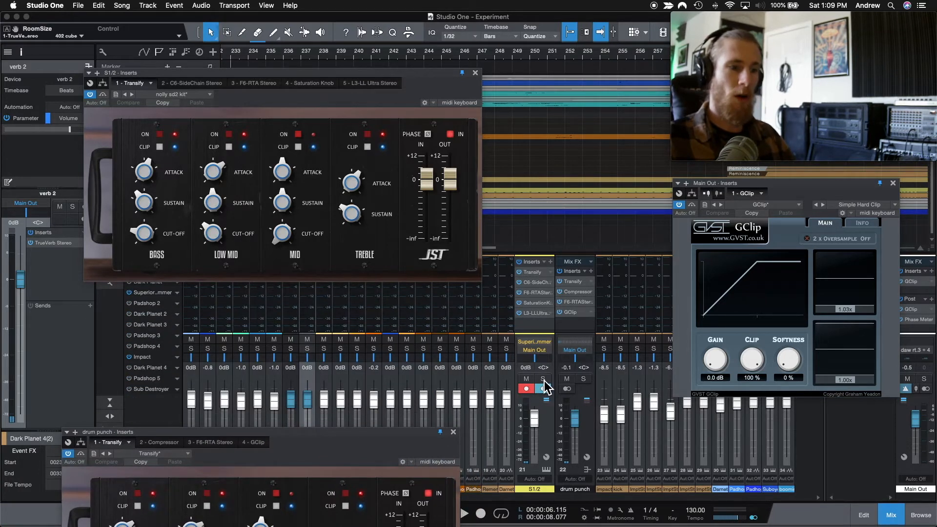
{"action": "left_click", "coordinate": [543, 379]}
{"action": "left_click_drag", "start_coordinate": [357, 434], "coordinate": [349, 500]}
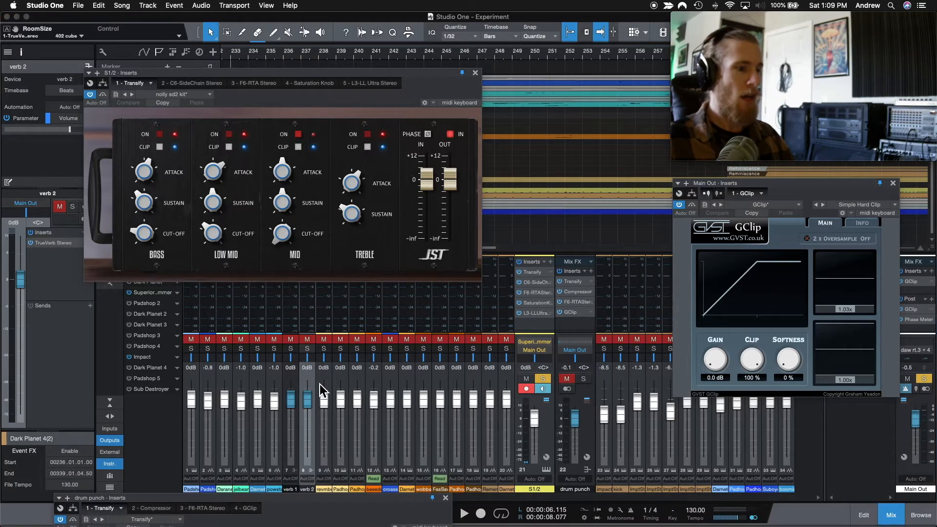
{"action": "left_click", "coordinate": [307, 349]}
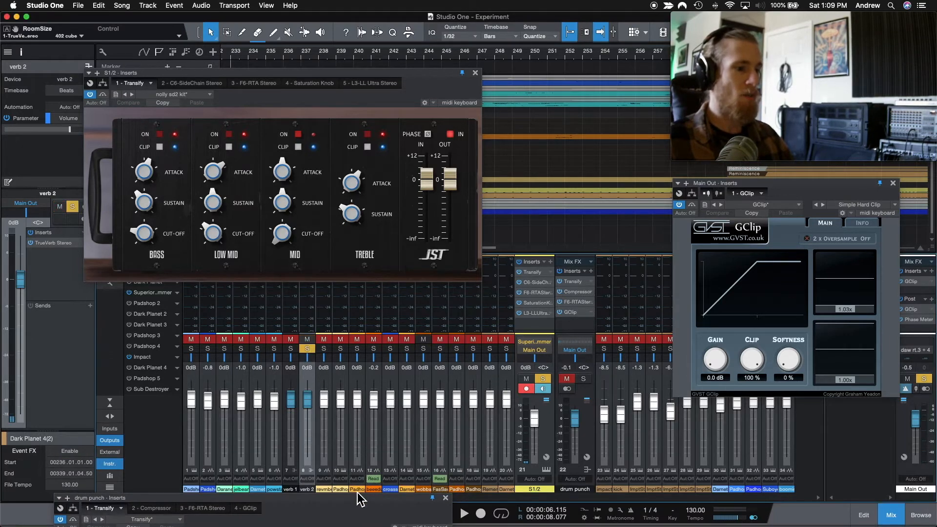
{"action": "left_click_drag", "start_coordinate": [361, 497], "coordinate": [399, 292]}
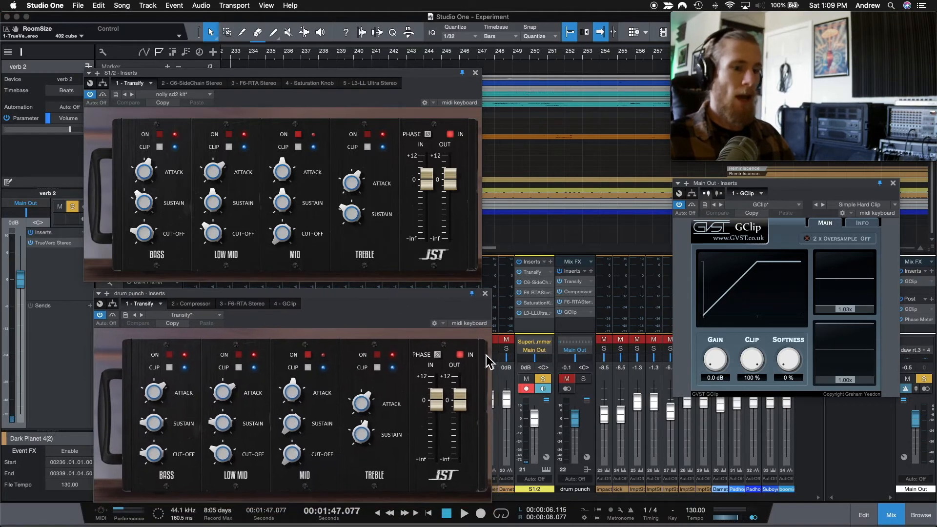
Step: Solo the drum punch, impact and kick channels, and align the drum punch Transify and GClip windows
{"action": "left_click", "coordinate": [584, 379]}
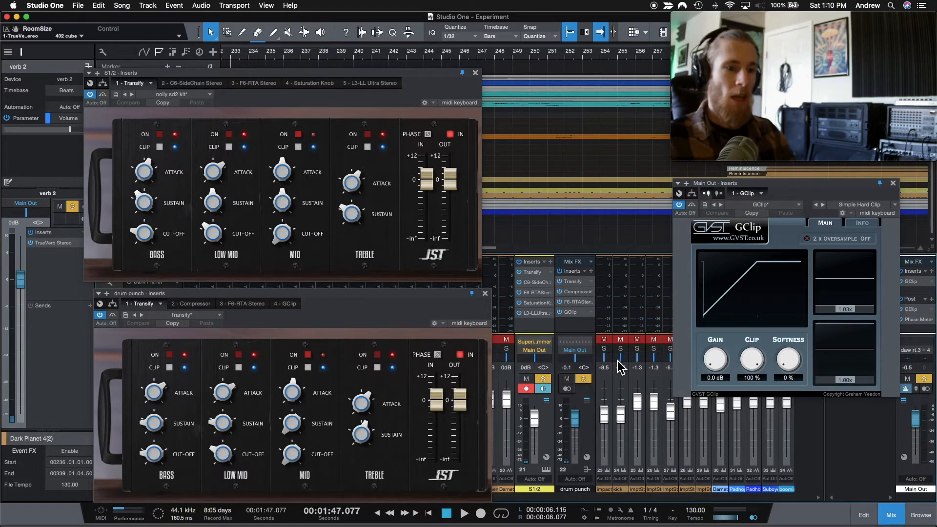
{"action": "left_click", "coordinate": [606, 348]}
{"action": "left_click", "coordinate": [620, 348]}
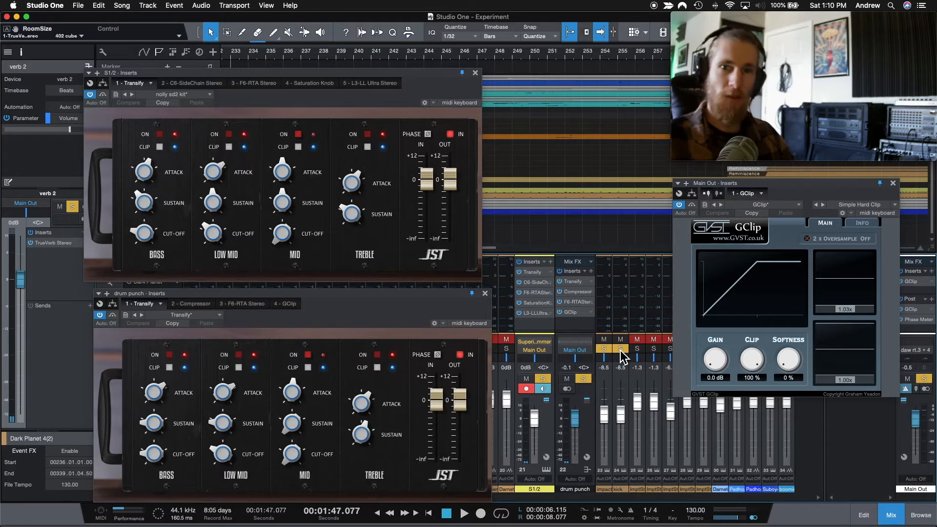
{"action": "left_click_drag", "start_coordinate": [444, 297], "coordinate": [434, 294]}
{"action": "left_click_drag", "start_coordinate": [807, 183], "coordinate": [801, 184]}
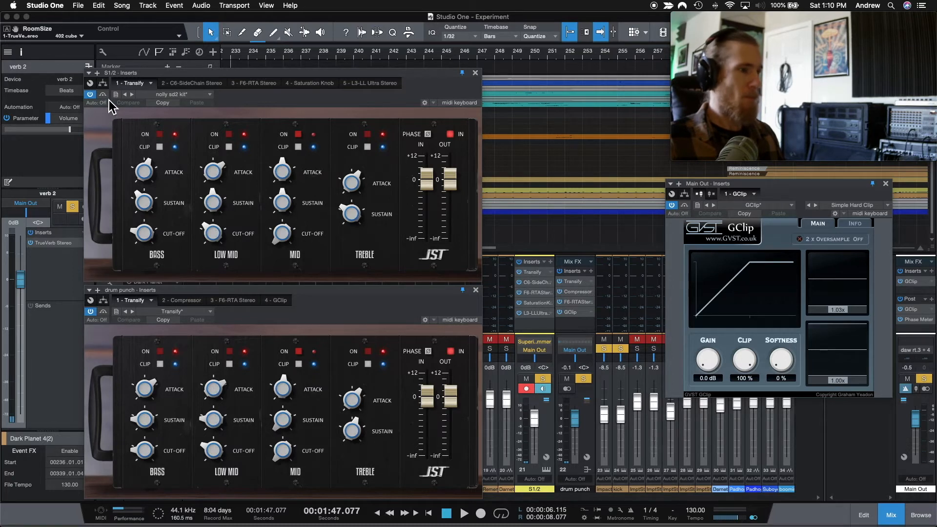
Step: Play the soloed drums and bypass Transify on S1/2 and drum punch to compare the GClip waveform, ending with playback stopped
{"action": "key", "text": "space"}
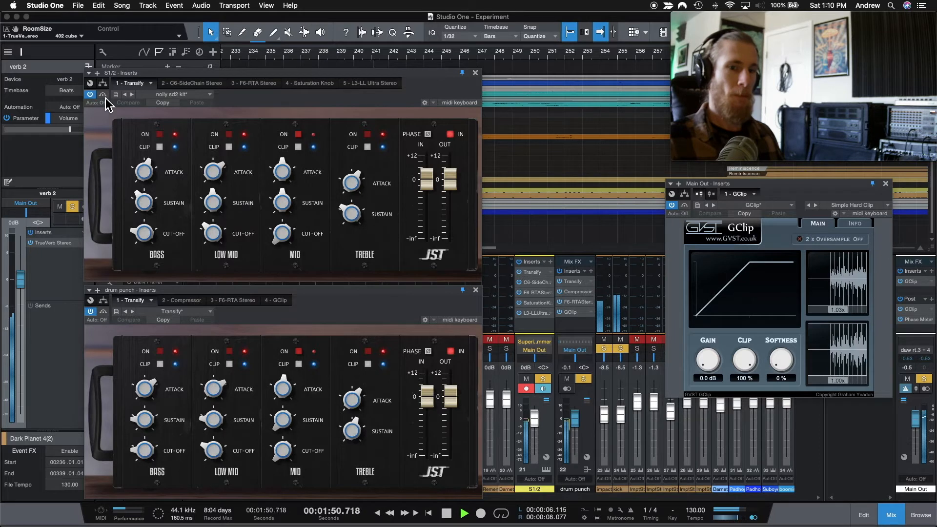
{"action": "left_click", "coordinate": [103, 95]}
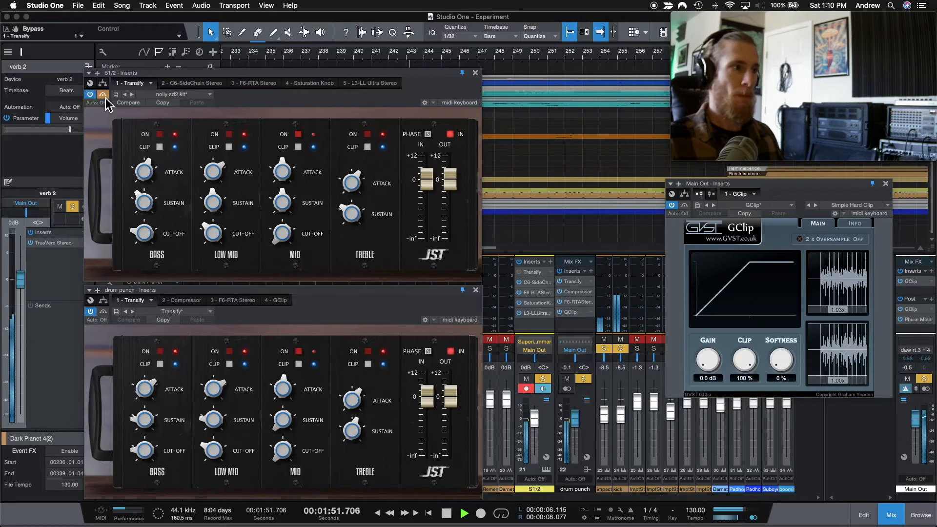
{"action": "left_click", "coordinate": [106, 315]}
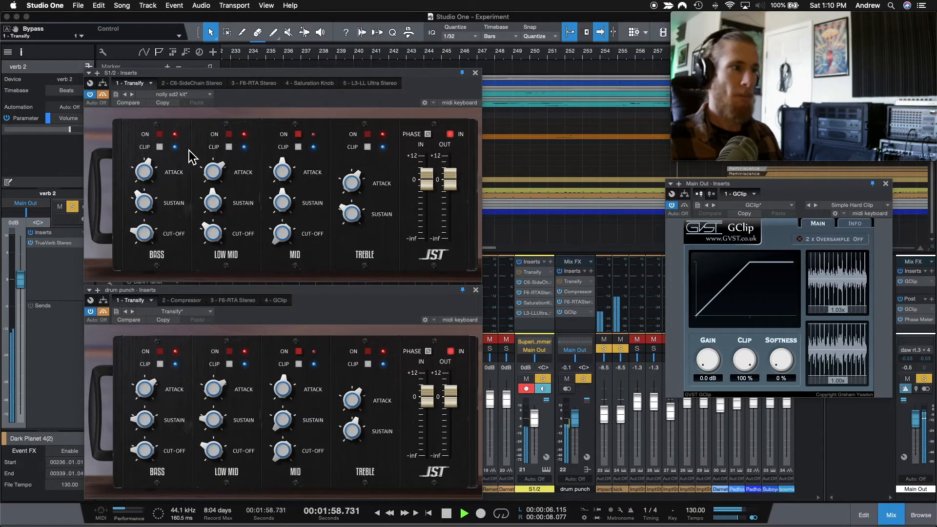
{"action": "key", "text": "space"}
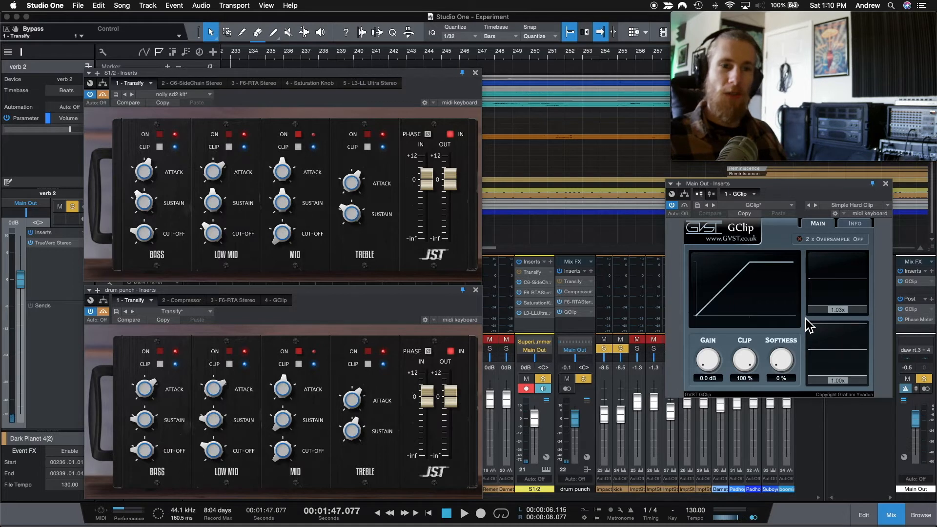
Step: Replay the drums with both Transify inserts bypassed, re-enable them on S1/2 and drum punch during playback, and stop
{"action": "left_click", "coordinate": [102, 94]}
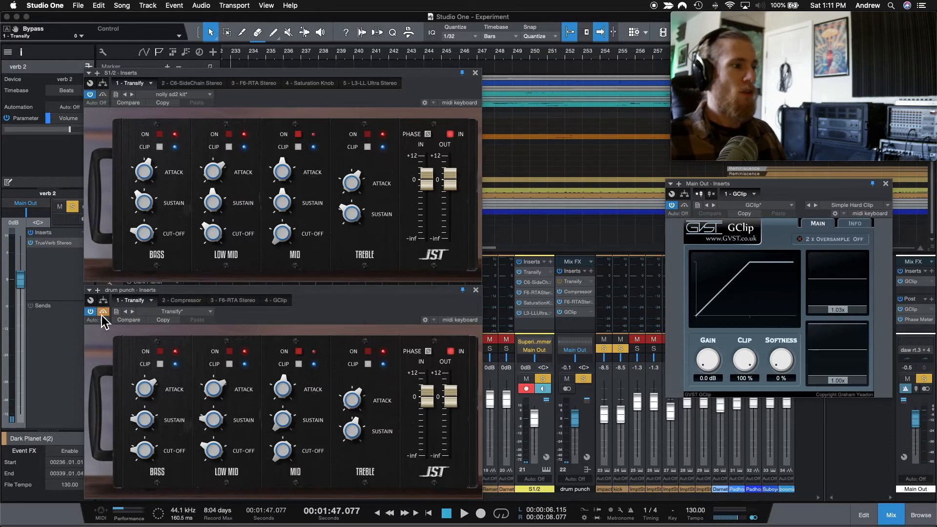
{"action": "left_click", "coordinate": [103, 311]}
{"action": "left_click", "coordinate": [103, 94]}
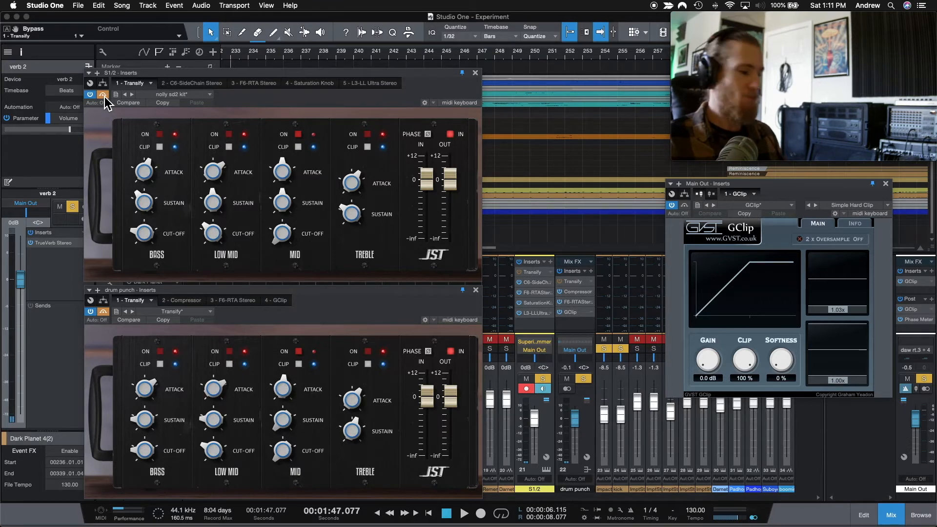
{"action": "key", "text": "space"}
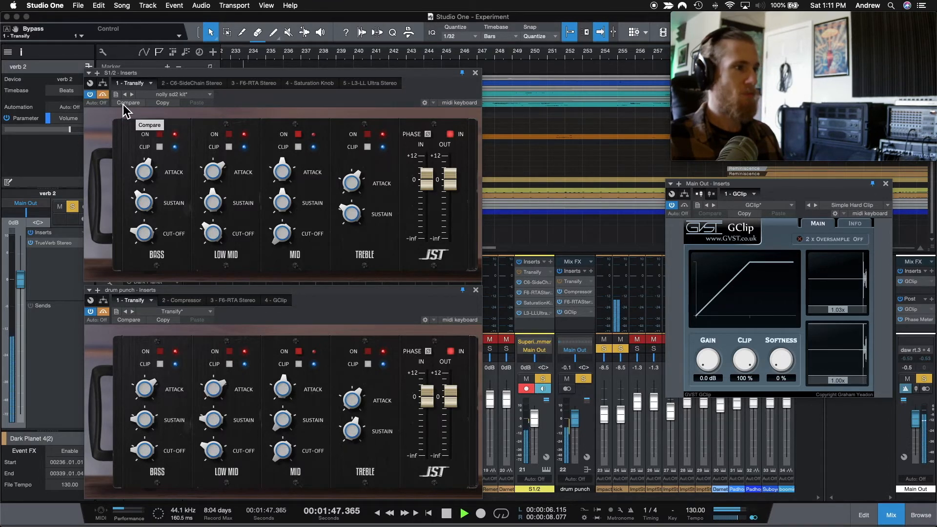
{"action": "left_click", "coordinate": [103, 95]}
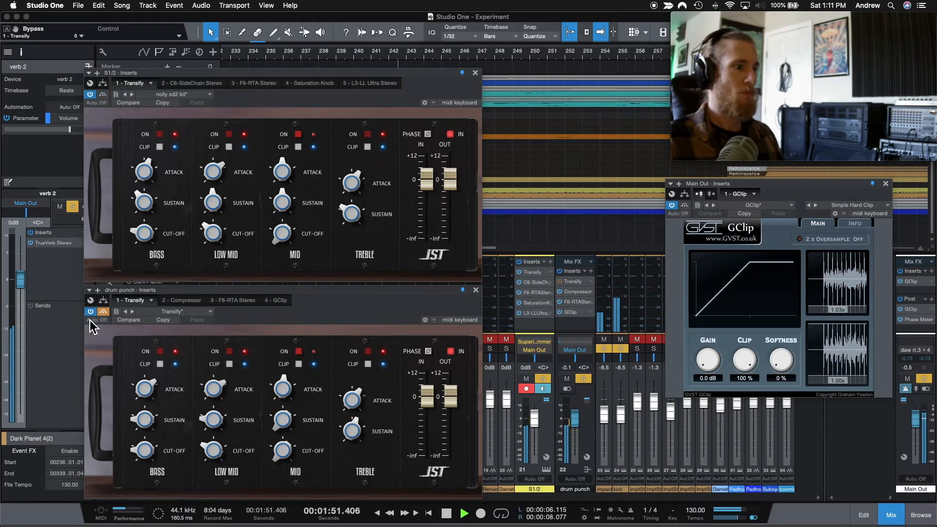
{"action": "left_click", "coordinate": [104, 311]}
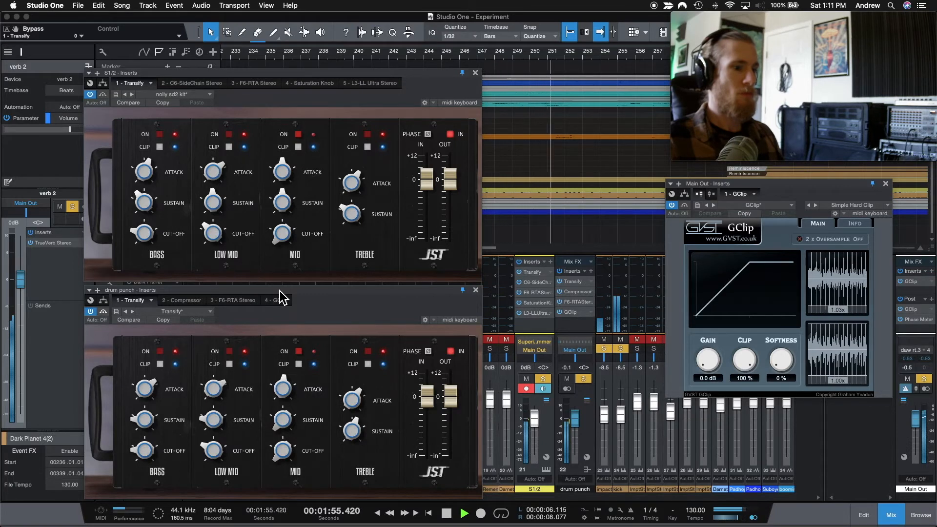
{"action": "key", "text": "space"}
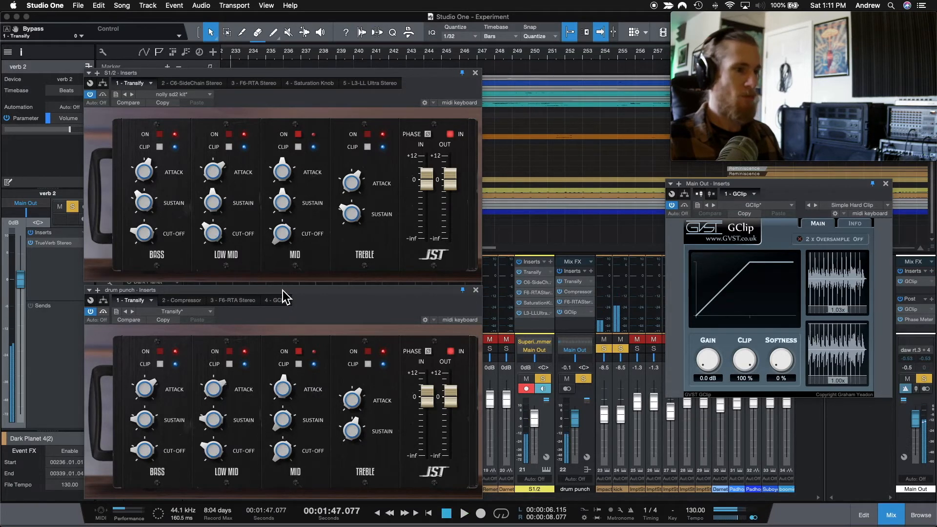
Step: Leave only the drum punch bus soloed and realign its Transify window beneath the S1/2 one
{"action": "left_click_drag", "start_coordinate": [284, 297], "coordinate": [282, 296]}
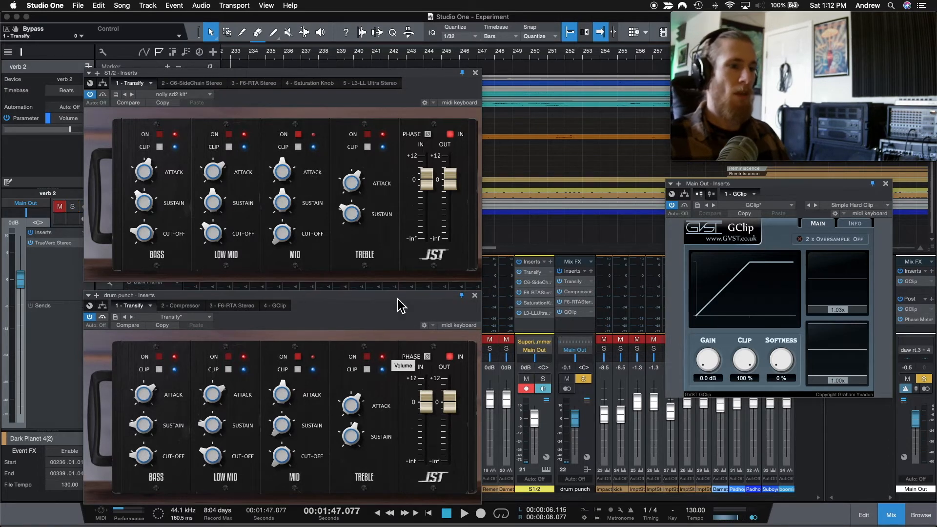
{"action": "left_click_drag", "start_coordinate": [398, 298], "coordinate": [398, 299]}
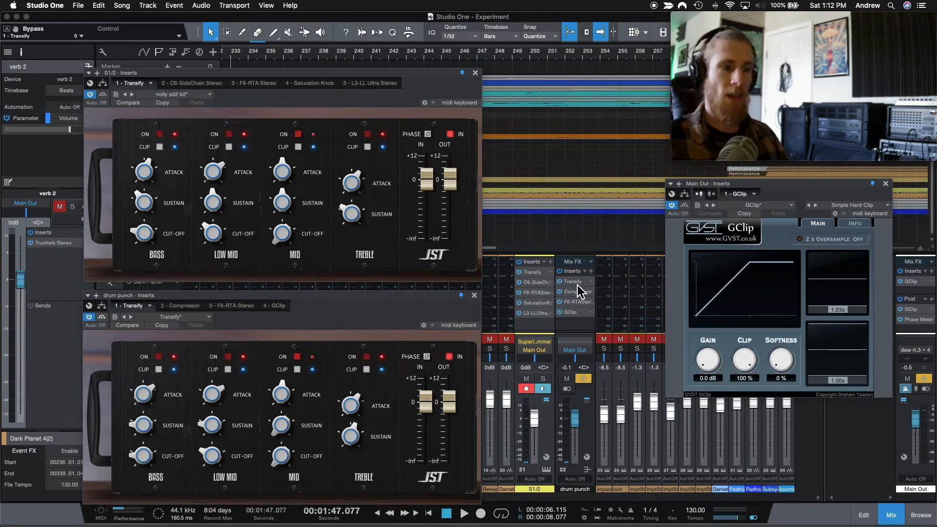
{"action": "left_click_drag", "start_coordinate": [403, 306], "coordinate": [406, 303]}
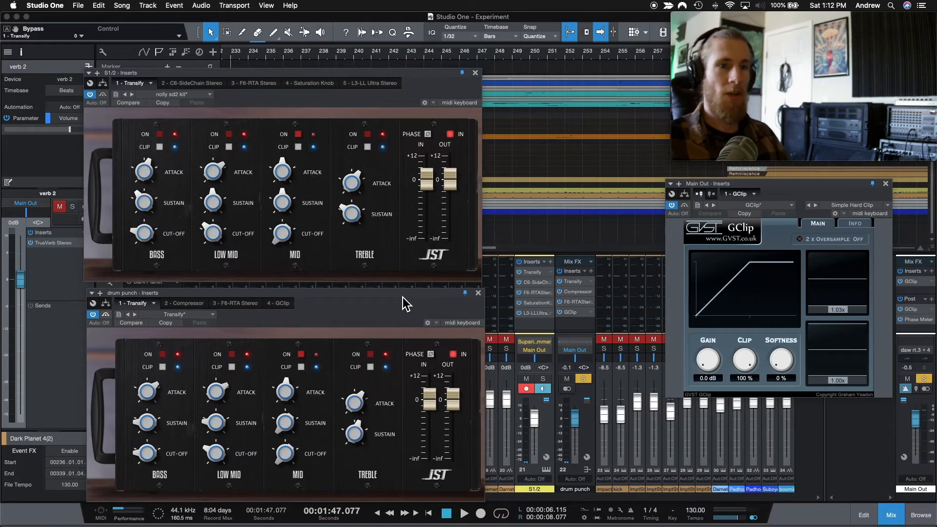
{"action": "left_click", "coordinate": [106, 316]}
{"action": "left_click", "coordinate": [586, 382]}
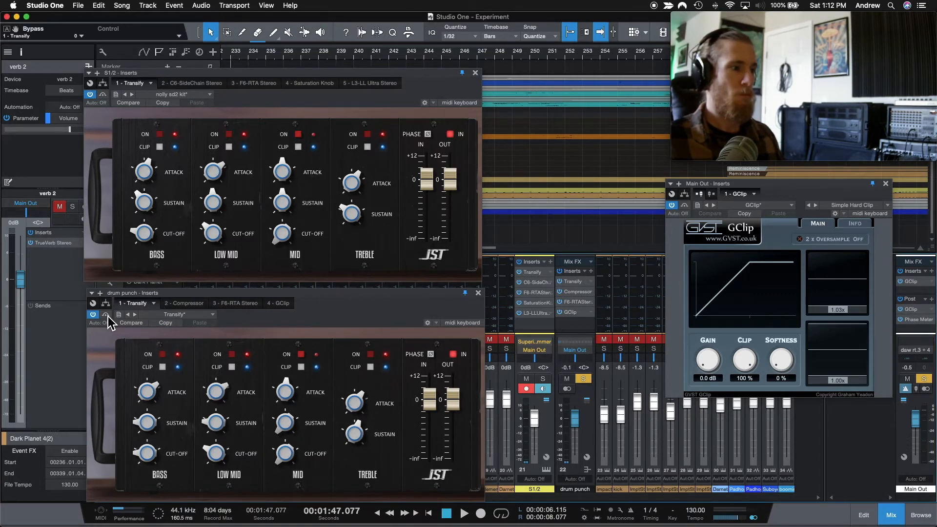
Step: Play the drum punch bus and toggle its Transify bypass on and off to compare the sound
{"action": "key", "text": "space"}
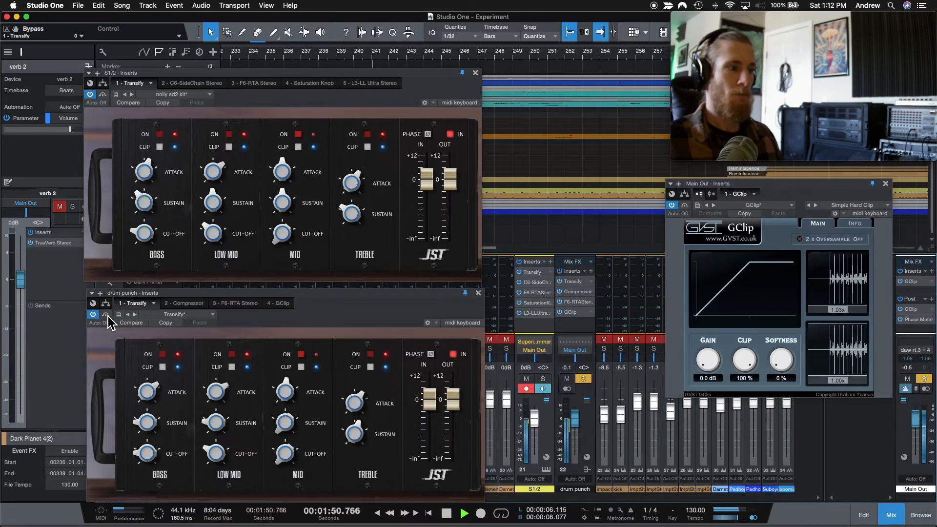
{"action": "left_click", "coordinate": [105, 315]}
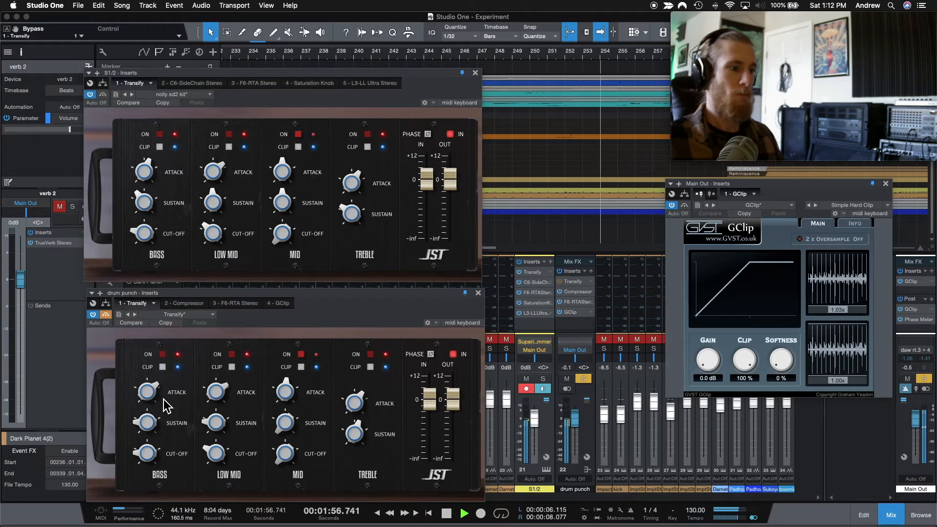
{"action": "left_click", "coordinate": [108, 315]}
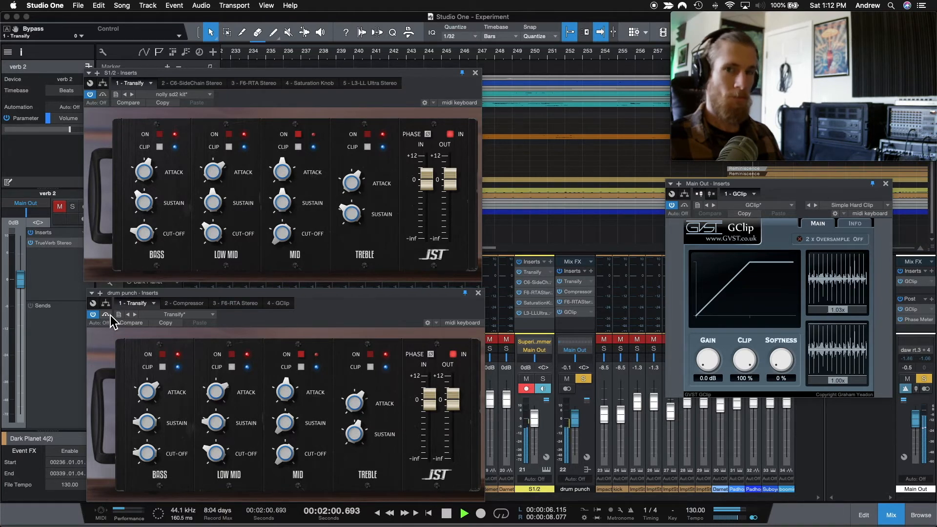
Step: Stop playback, take the drum punch bus out of solo and return its Transify window beneath the S1/2 one
{"action": "key", "text": "space"}
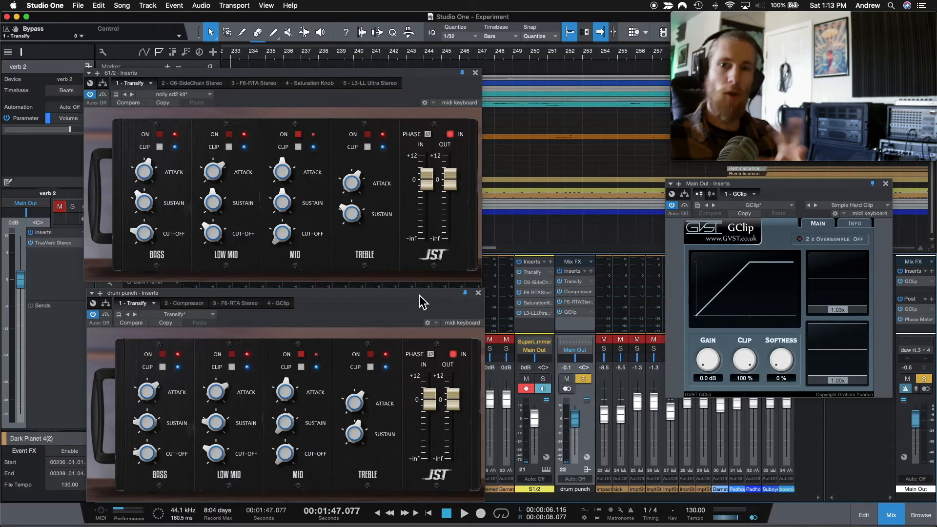
{"action": "left_click_drag", "start_coordinate": [419, 296], "coordinate": [403, 435]}
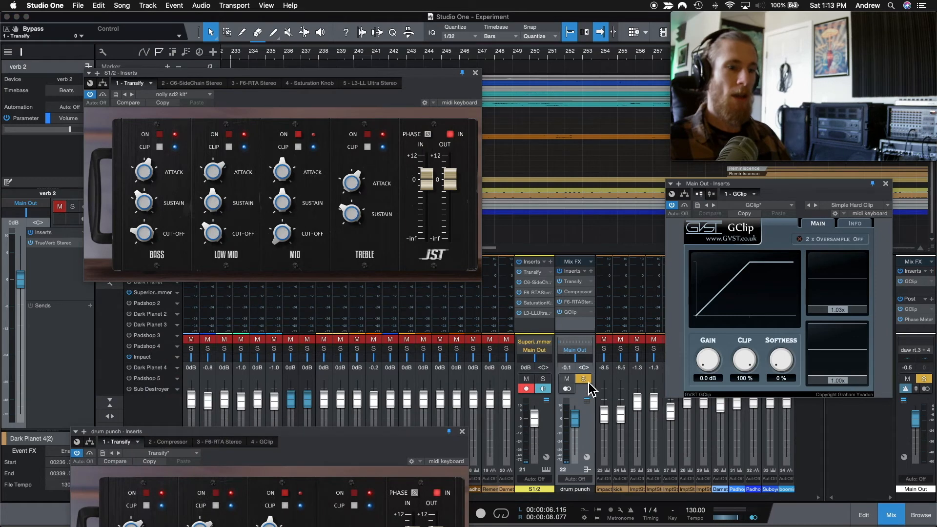
{"action": "left_click", "coordinate": [587, 381]}
{"action": "left_click_drag", "start_coordinate": [427, 439], "coordinate": [440, 299]}
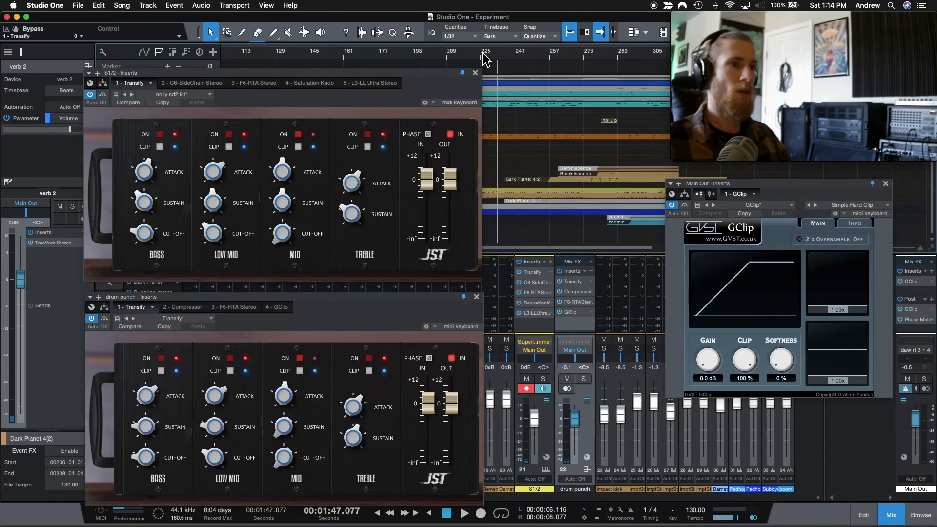
Step: Set the playback position to 02:11.077 in the song and nudge the drum punch Transify window up against the S1/2 one
{"action": "left_click", "coordinate": [482, 54]}
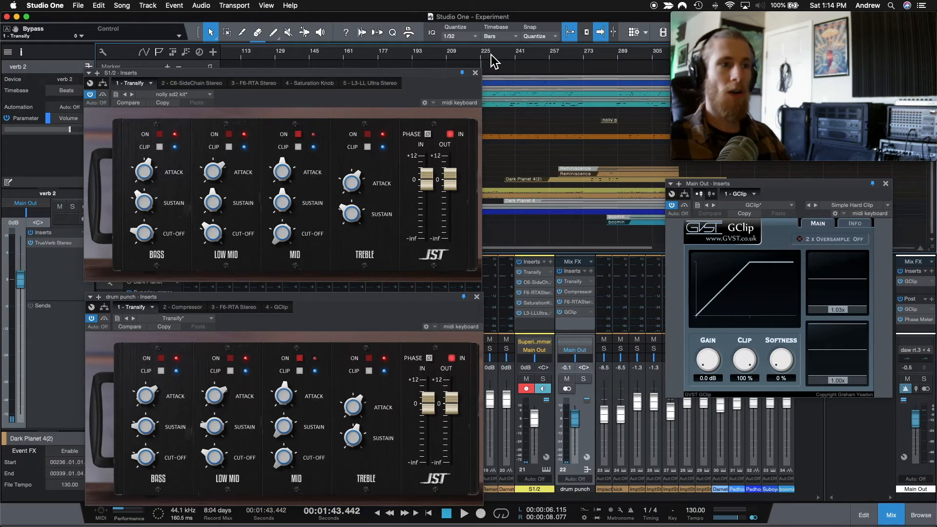
{"action": "left_click_drag", "start_coordinate": [494, 62], "coordinate": [516, 61]}
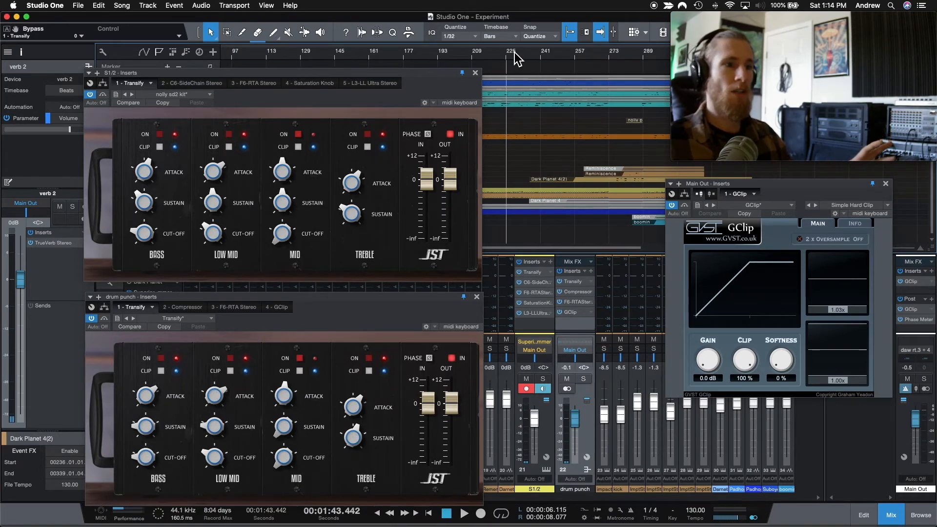
{"action": "left_click", "coordinate": [525, 53]}
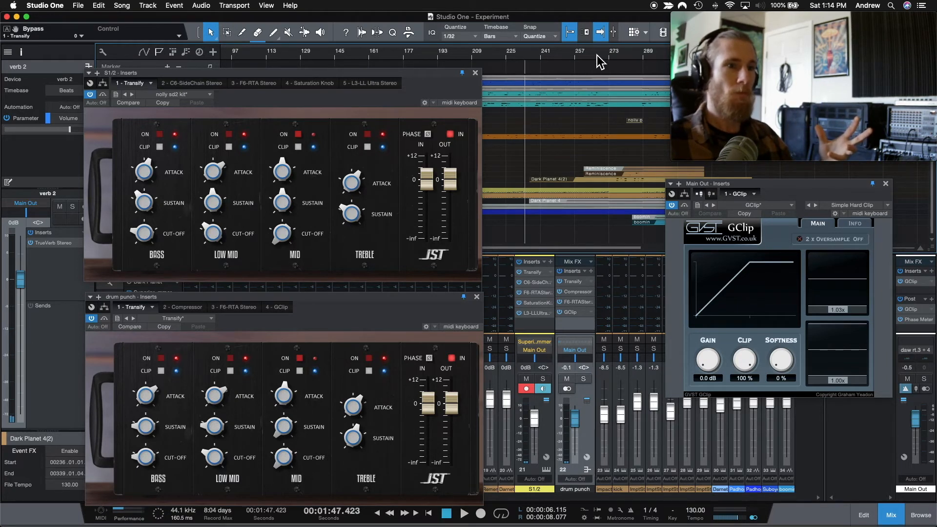
{"action": "left_click_drag", "start_coordinate": [603, 60], "coordinate": [578, 68]}
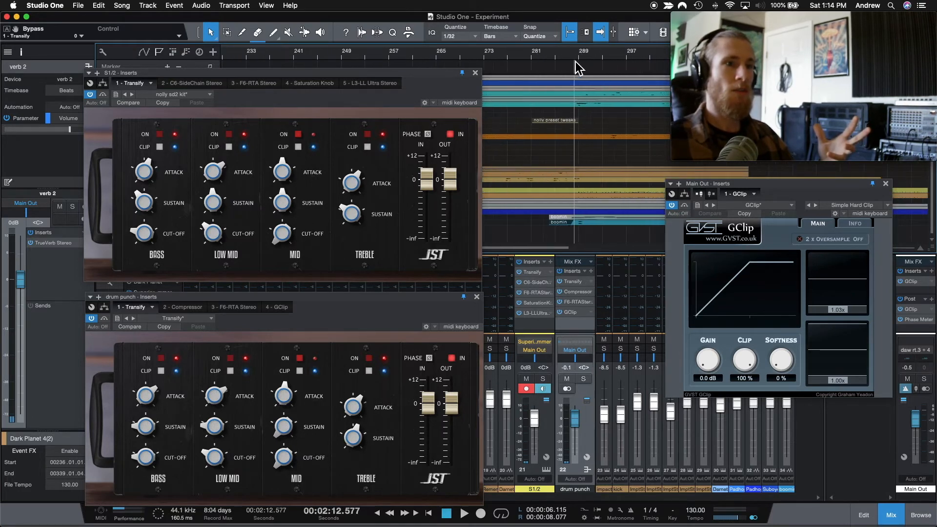
{"action": "left_click", "coordinate": [567, 54]}
{"action": "left_click", "coordinate": [556, 52]}
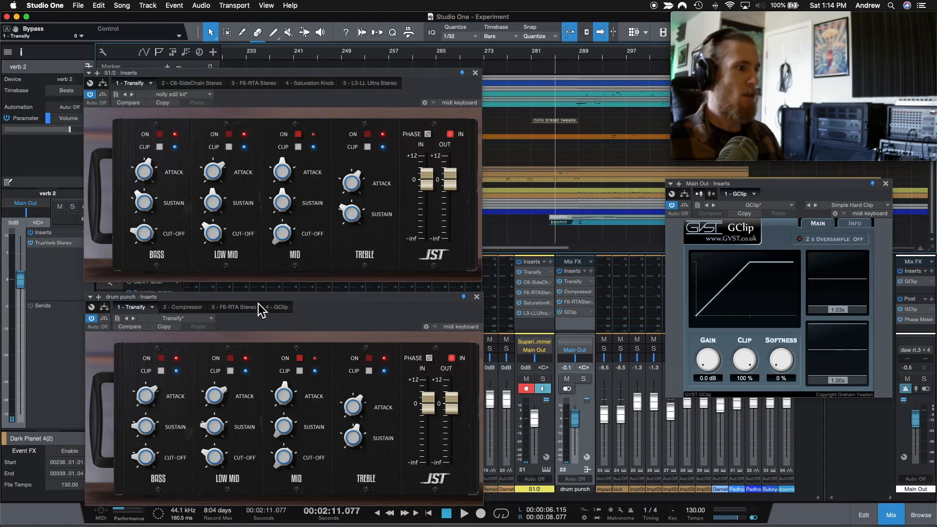
{"action": "left_click_drag", "start_coordinate": [281, 296], "coordinate": [282, 289]}
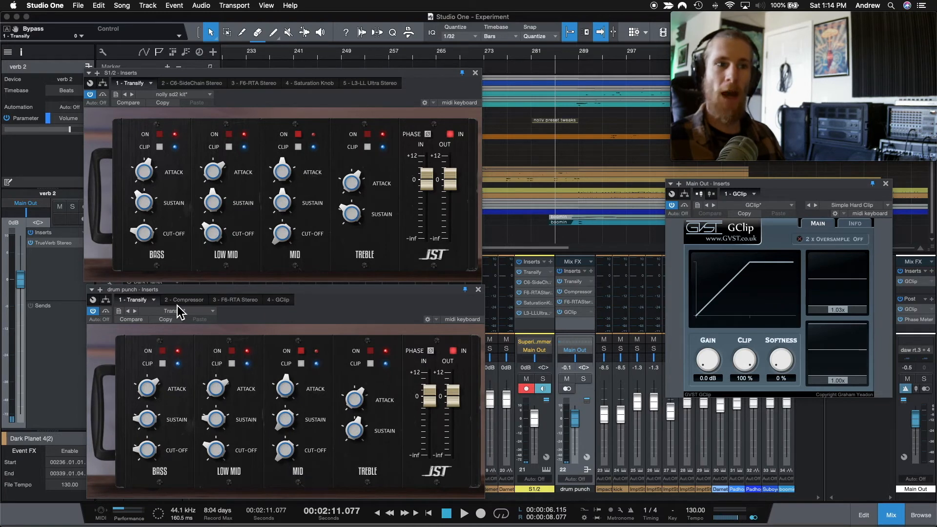
Step: Play the full mix, toggle the Transify bypass on drum punch and S1/2 repeatedly to compare the sound, and stop with both active
{"action": "key", "text": "space"}
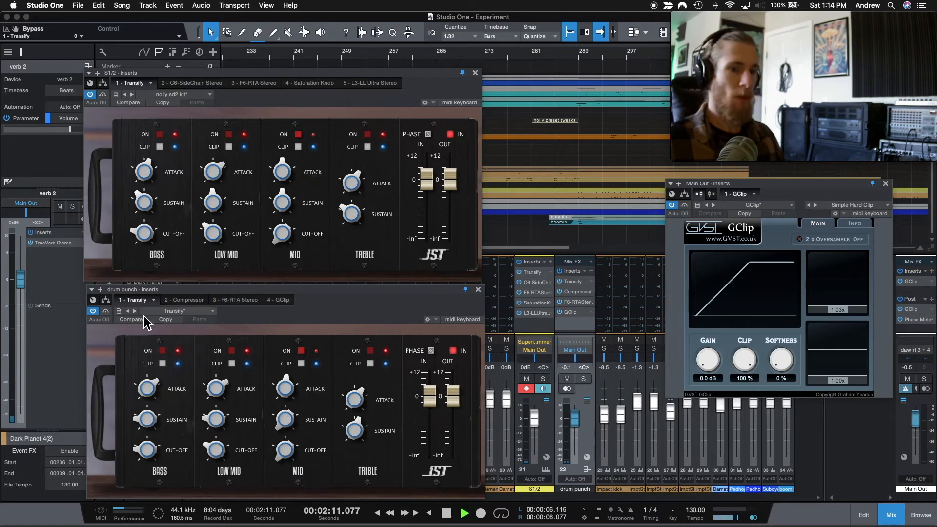
{"action": "left_click", "coordinate": [108, 312]}
{"action": "left_click", "coordinate": [102, 94]}
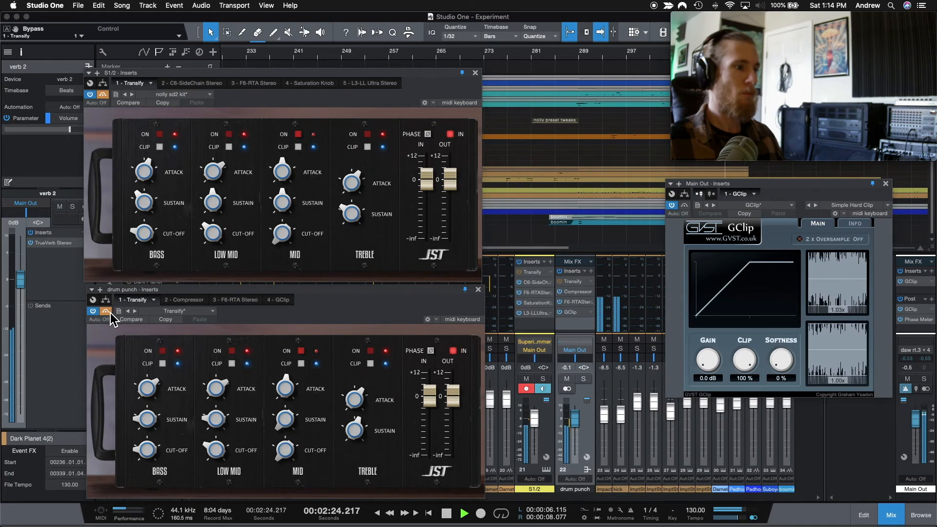
{"action": "left_click", "coordinate": [106, 311]}
{"action": "left_click", "coordinate": [103, 94]}
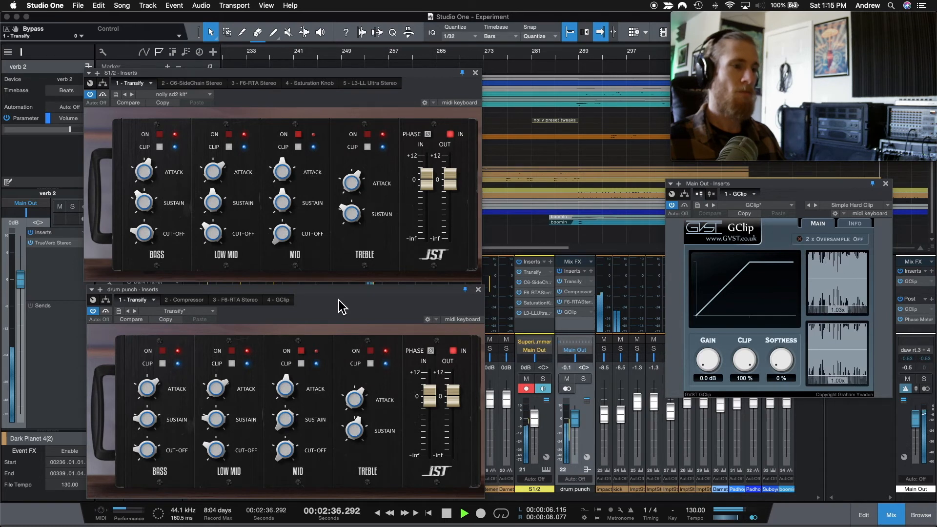
{"action": "left_click", "coordinate": [105, 312]}
{"action": "left_click", "coordinate": [103, 95]}
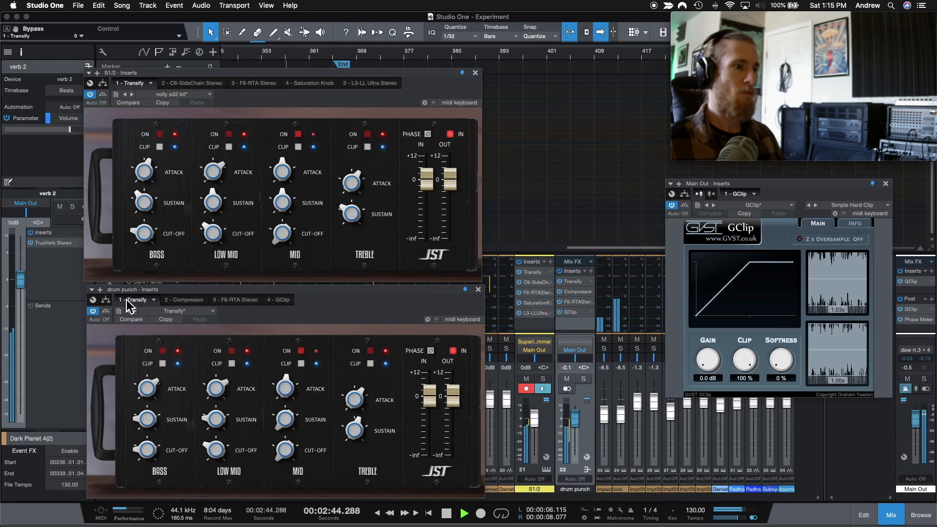
{"action": "key", "text": "space"}
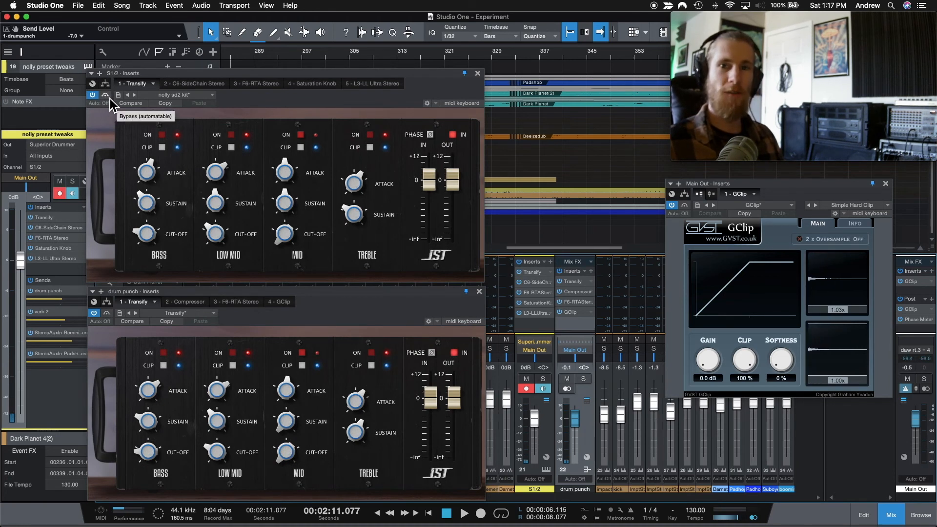
Step: Replay the full mix from 02:11.077, bypass Transify on S1/2 and drum punch, re-enable both during playback, and stop
{"action": "key", "text": "space"}
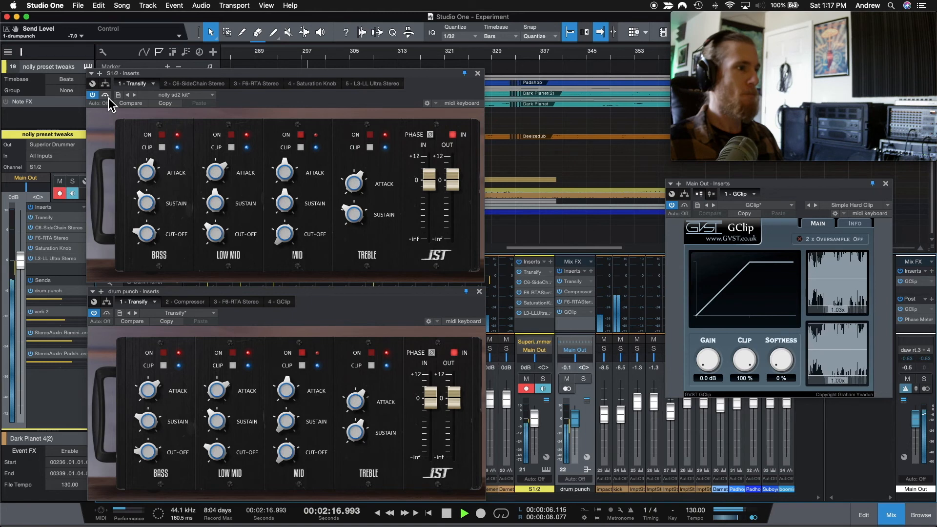
{"action": "left_click", "coordinate": [105, 94]}
{"action": "left_click", "coordinate": [106, 313]}
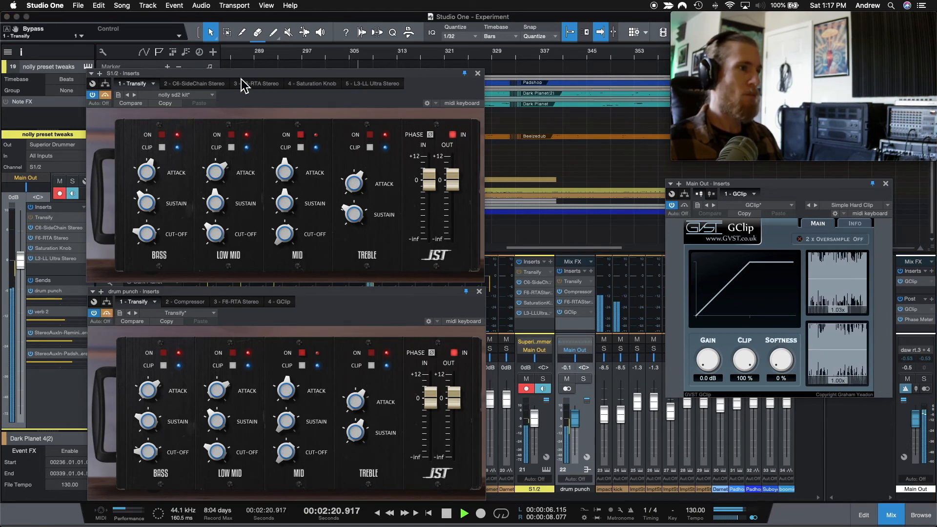
{"action": "left_click", "coordinate": [105, 95]}
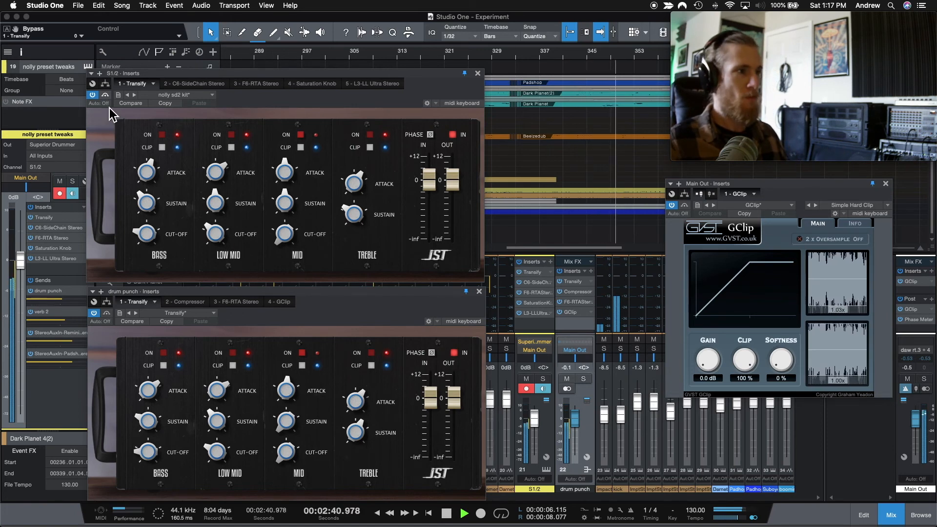
{"action": "key", "text": "space"}
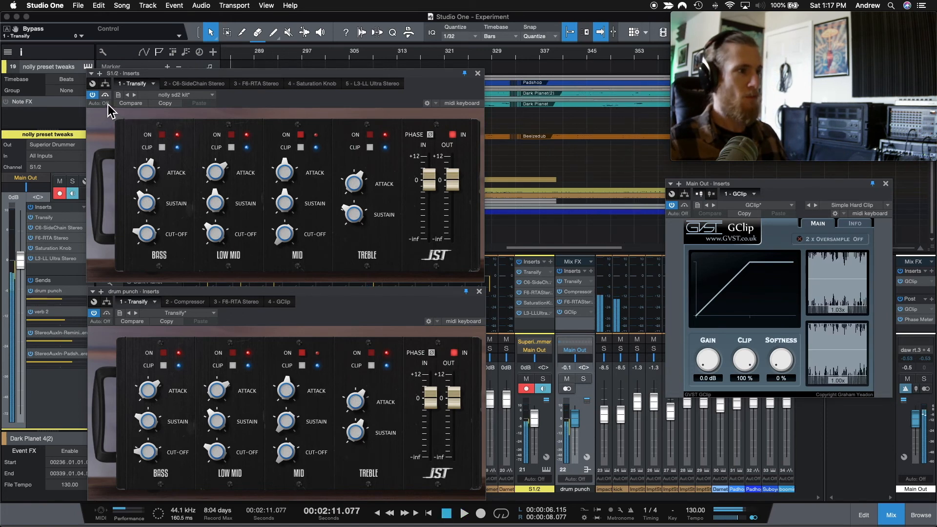